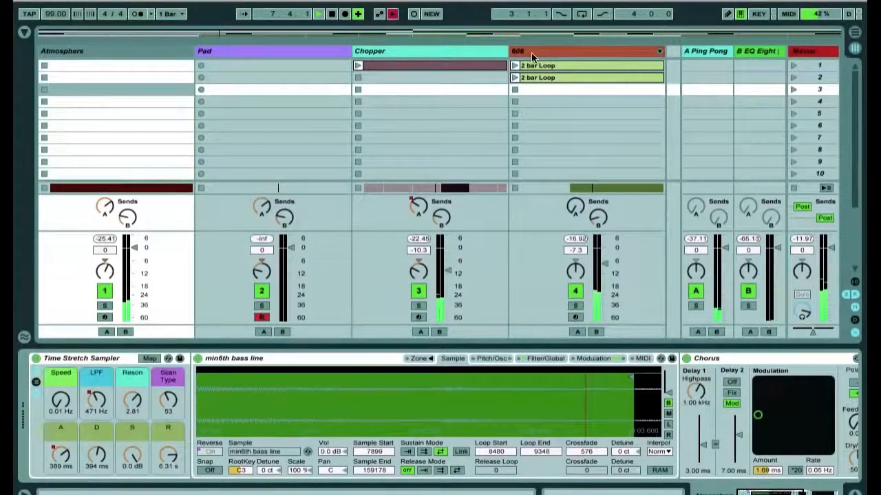
- Inspect the device chains of the demo song's tracks in Session view
{"action": "left_click", "coordinate": [532, 90]}
{"action": "left_click", "coordinate": [219, 418]}
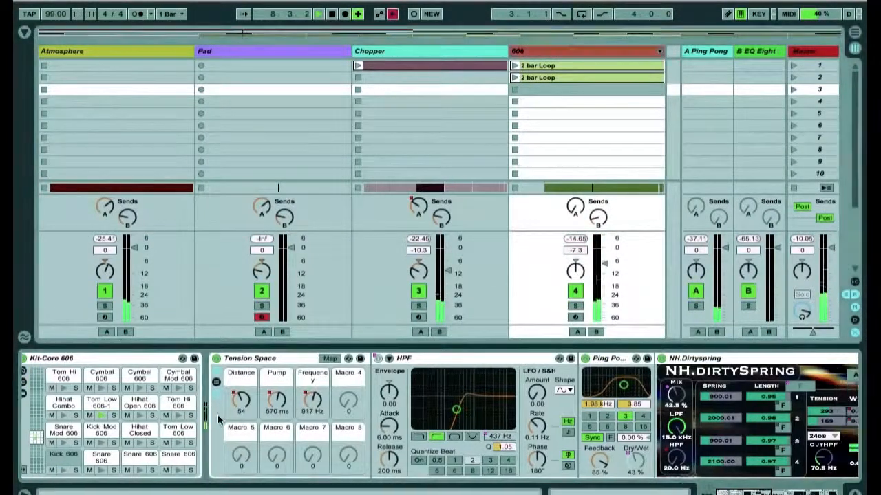
{"action": "scroll", "coordinate": [218, 418], "scroll_direction": "right", "scroll_amount": 2}
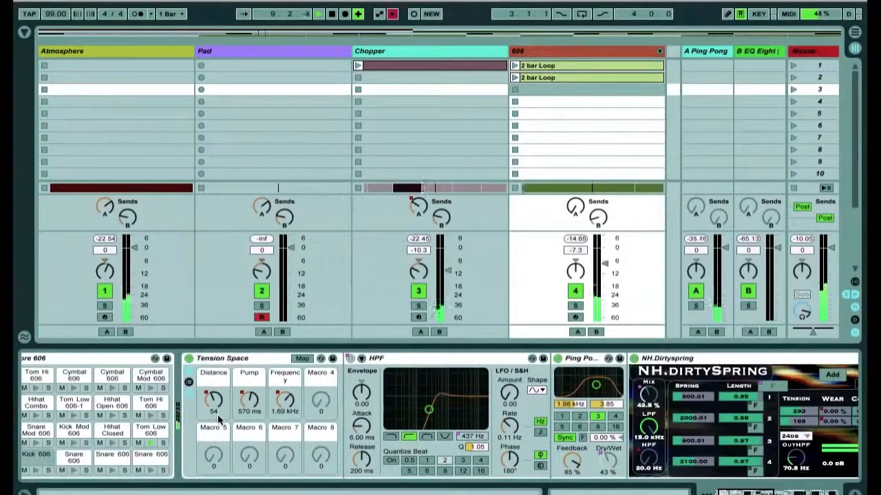
{"action": "scroll", "coordinate": [218, 414], "scroll_direction": "left", "scroll_amount": 3}
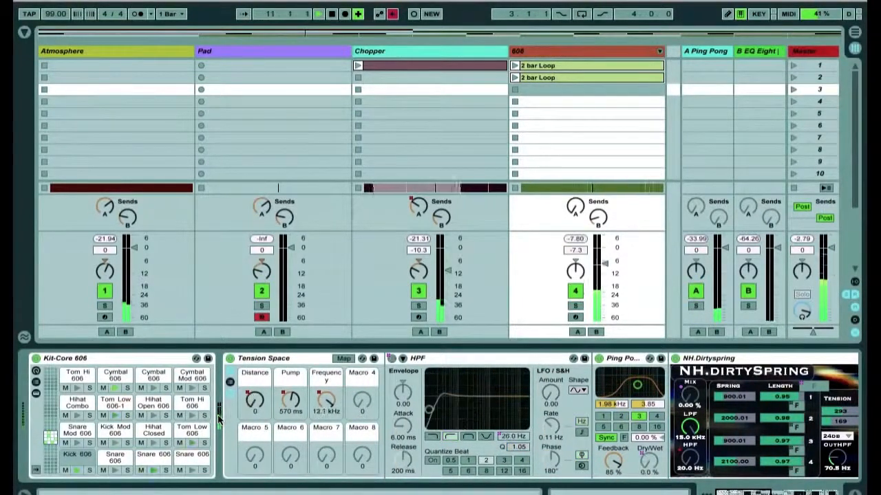
{"action": "scroll", "coordinate": [218, 418], "scroll_direction": "right", "scroll_amount": 10}
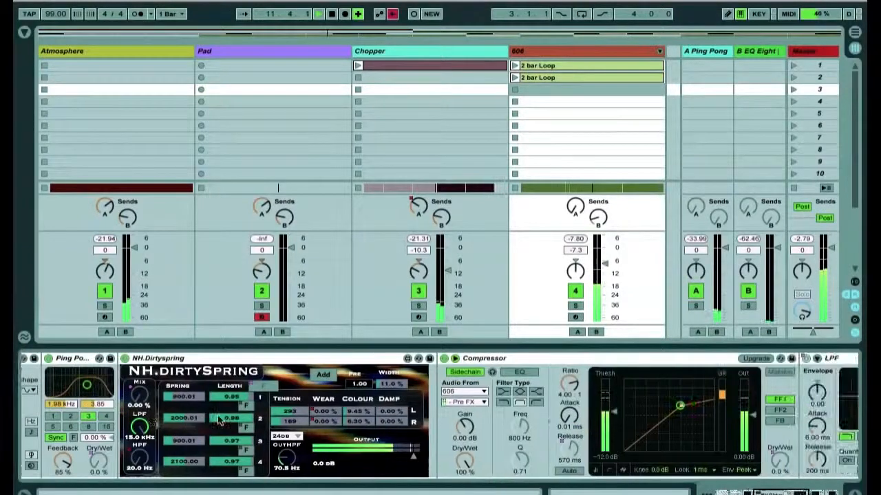
{"action": "scroll", "coordinate": [219, 417], "scroll_direction": "right", "scroll_amount": 6}
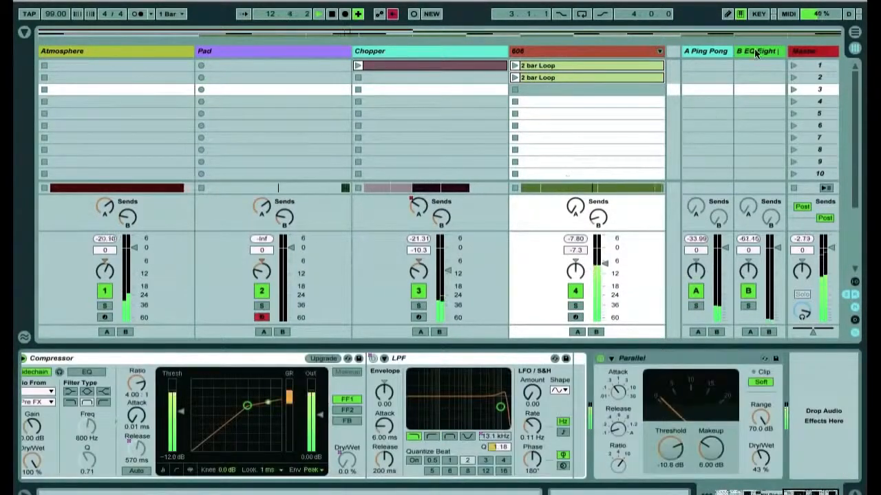
{"action": "left_click", "coordinate": [183, 51]}
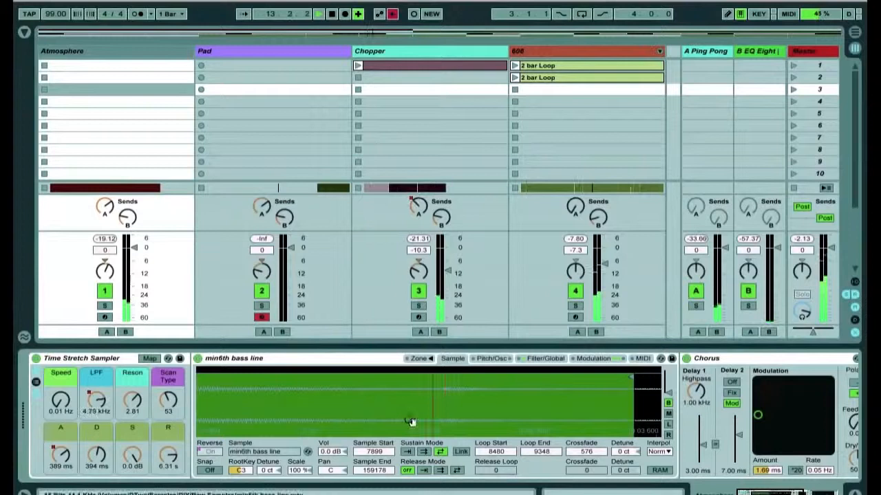
- Switch to Arrangement view and inspect the Pad and Atmosphere tracks' sampler devices and effects
{"action": "key", "text": "Tab"}
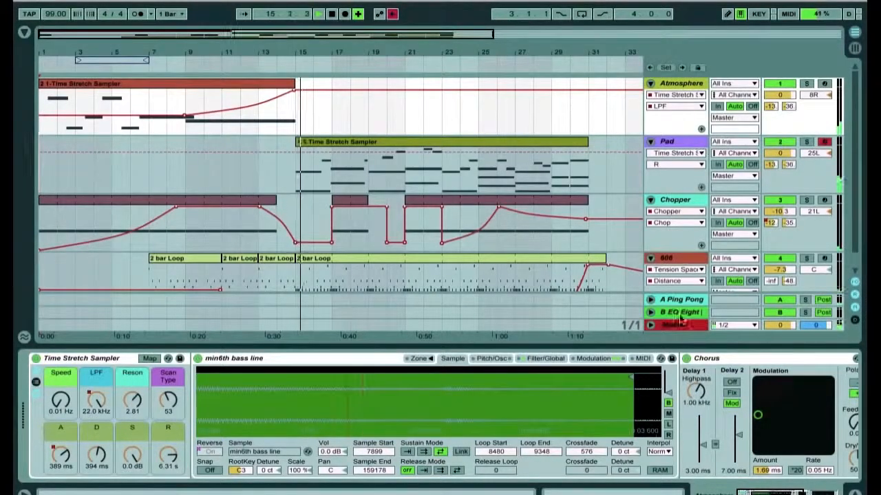
{"action": "left_click", "coordinate": [688, 143]}
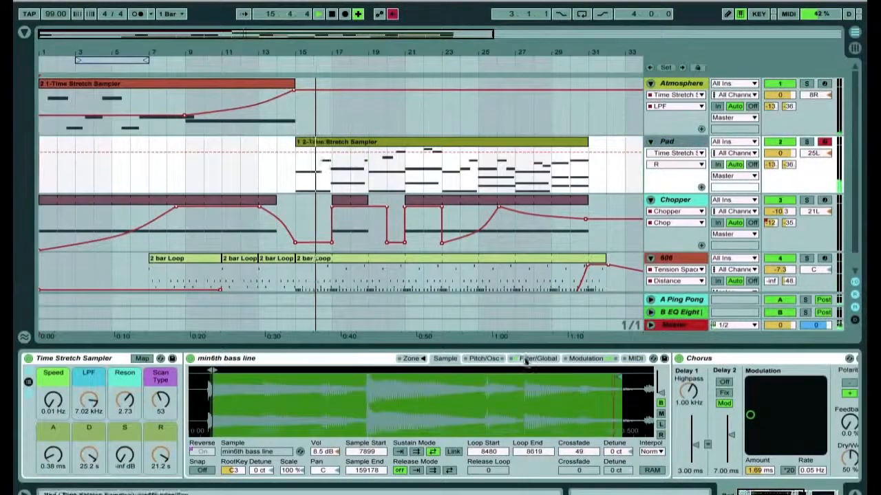
{"action": "left_click_drag", "start_coordinate": [621, 396], "coordinate": [631, 439]}
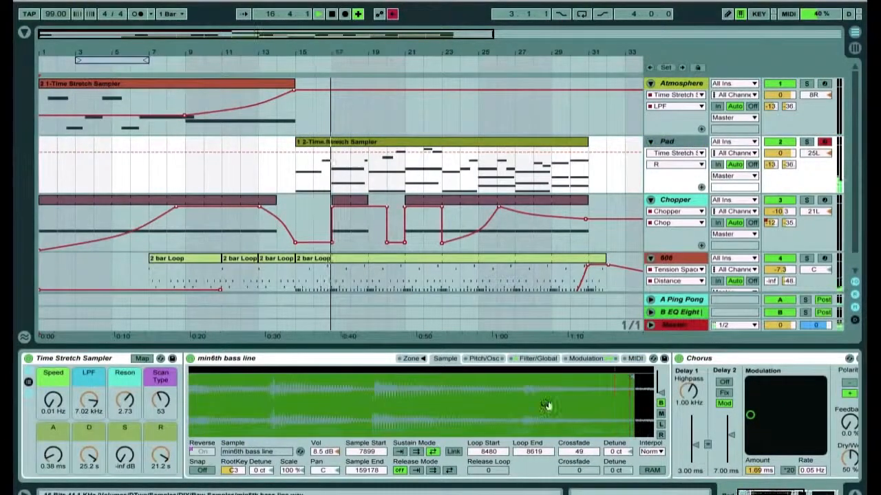
{"action": "scroll", "coordinate": [401, 466], "scroll_direction": "right", "scroll_amount": 5}
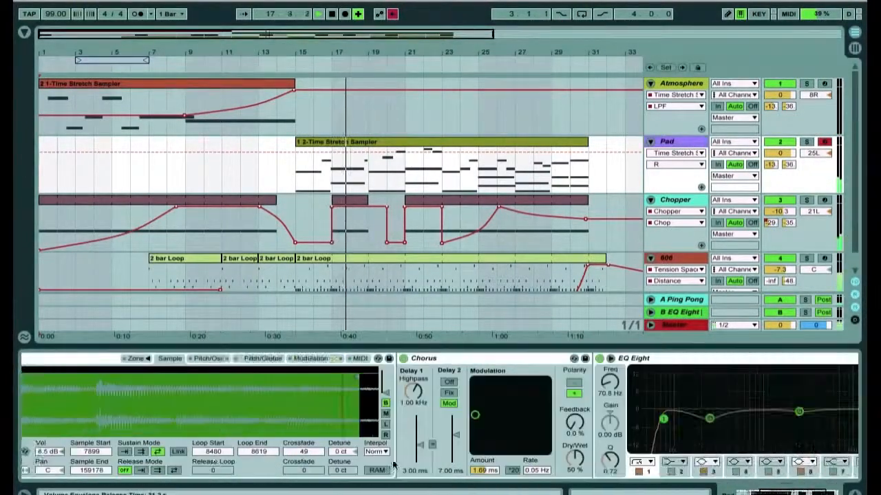
{"action": "scroll", "coordinate": [393, 466], "scroll_direction": "left", "scroll_amount": 6}
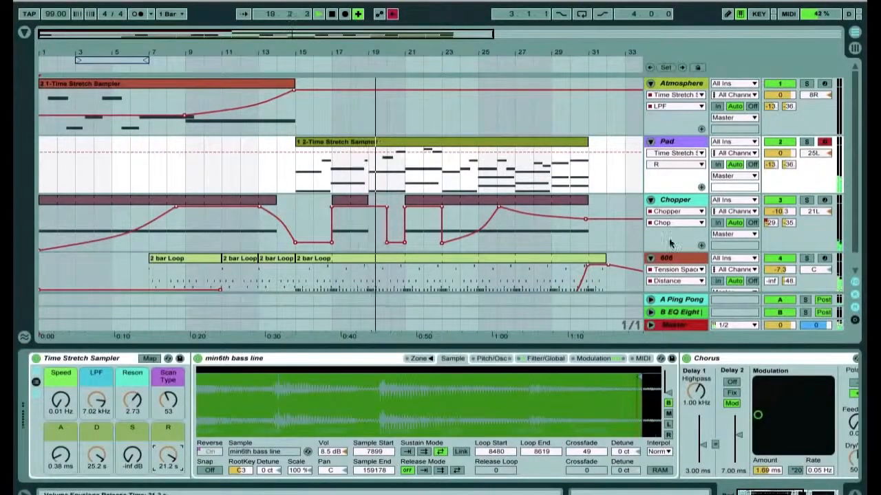
{"action": "left_click", "coordinate": [696, 85]}
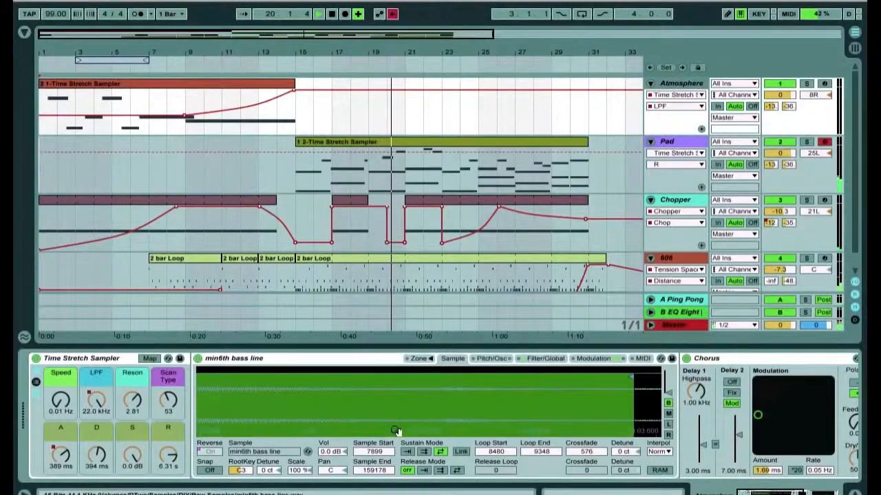
{"action": "scroll", "coordinate": [394, 430], "scroll_direction": "right", "scroll_amount": 5}
{"action": "scroll", "coordinate": [396, 431], "scroll_direction": "left", "scroll_amount": 3}
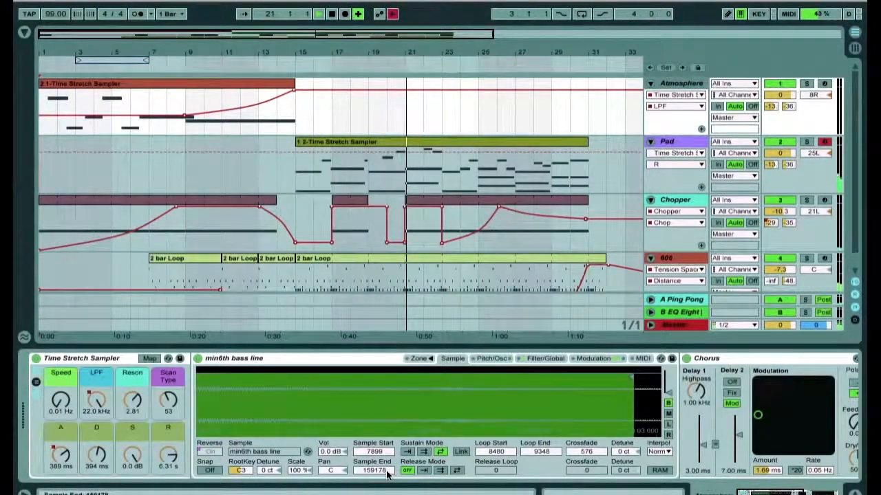
- Inspect the device chains of the Chopper, 606, return and Master tracks
{"action": "scroll", "coordinate": [388, 473], "scroll_direction": "right", "scroll_amount": 5}
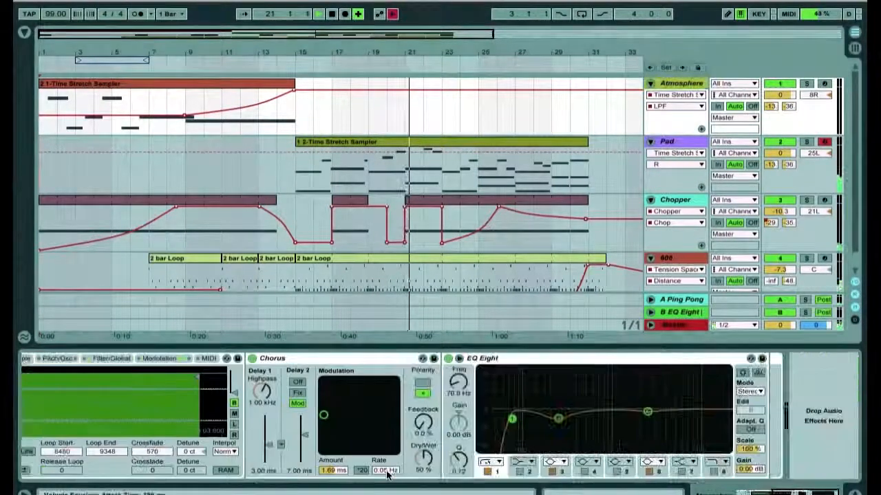
{"action": "left_click", "coordinate": [683, 207]}
{"action": "scroll", "coordinate": [289, 471], "scroll_direction": "right", "scroll_amount": 5}
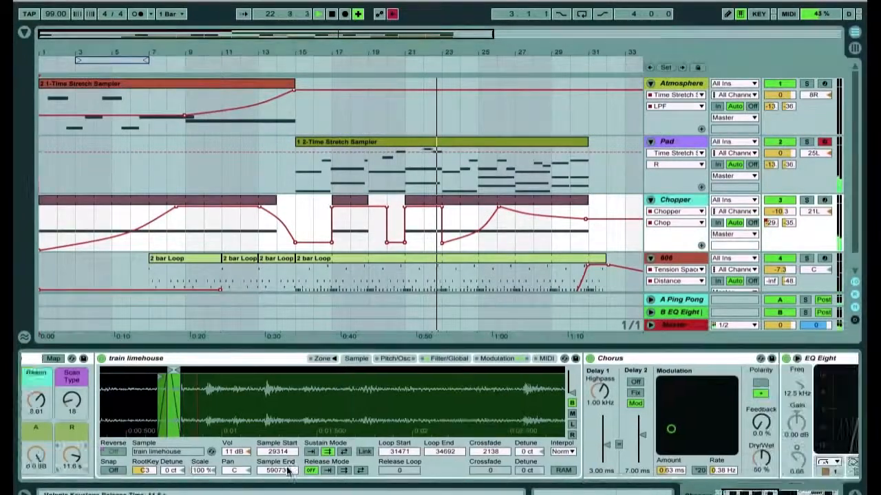
{"action": "scroll", "coordinate": [289, 471], "scroll_direction": "right", "scroll_amount": 6}
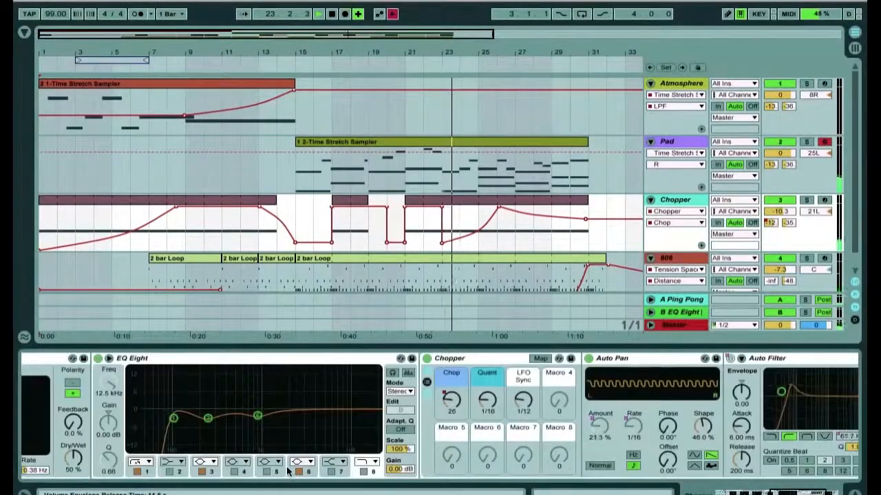
{"action": "scroll", "coordinate": [289, 471], "scroll_direction": "right", "scroll_amount": 3}
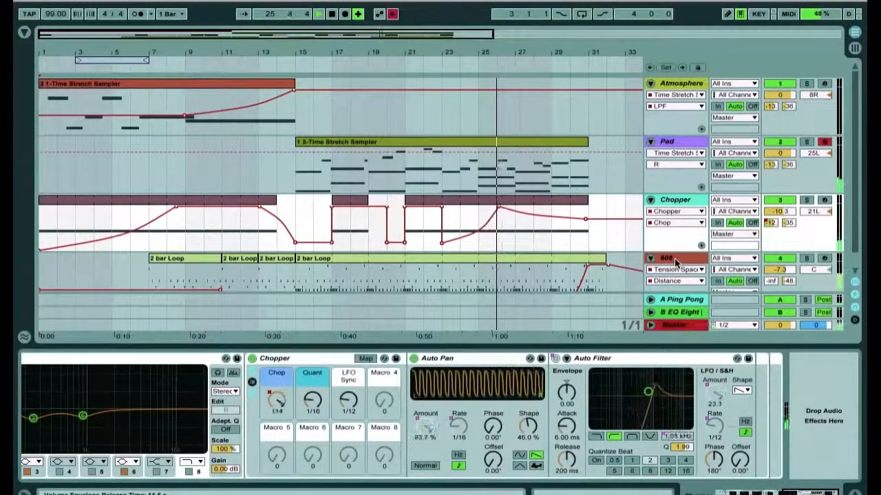
{"action": "left_click", "coordinate": [665, 303]}
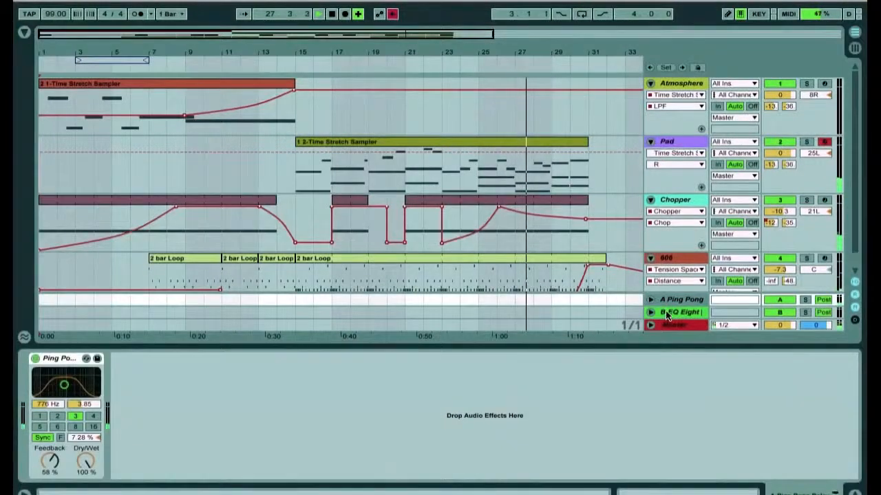
{"action": "left_click", "coordinate": [665, 312]}
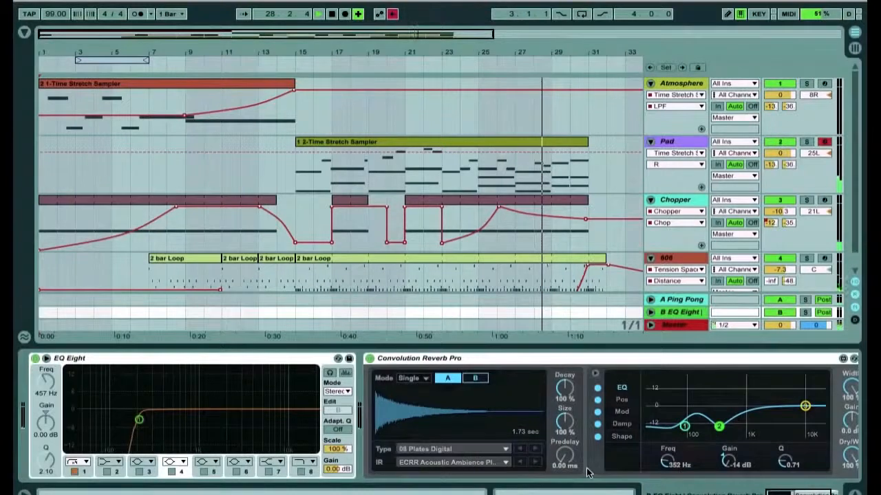
{"action": "left_click", "coordinate": [679, 323]}
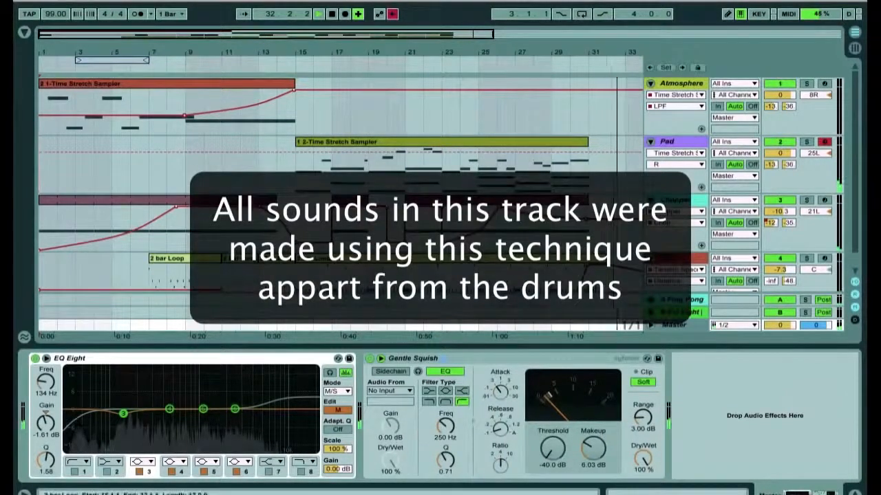
- Scroll along the arrangement and review the 606 track's effect chain
{"action": "scroll", "coordinate": [467, 258], "scroll_direction": "right", "scroll_amount": 5}
{"action": "scroll", "coordinate": [467, 258], "scroll_direction": "down", "scroll_amount": 1}
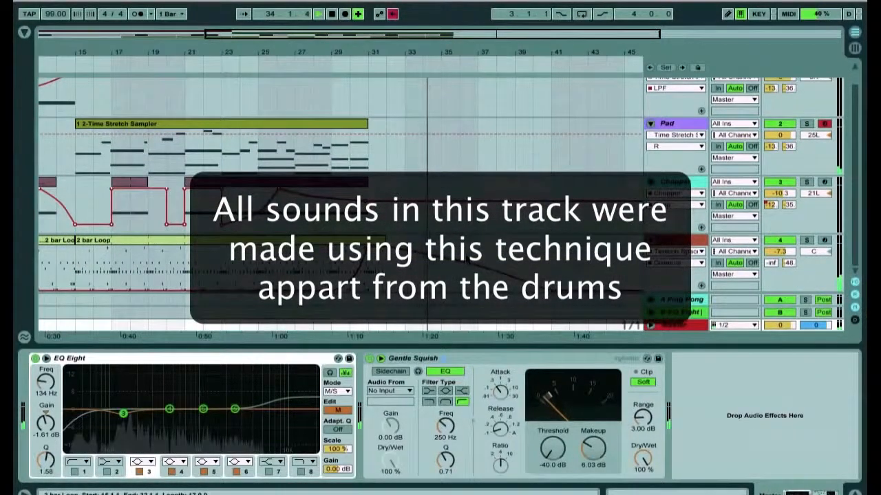
{"action": "left_click", "coordinate": [468, 261]}
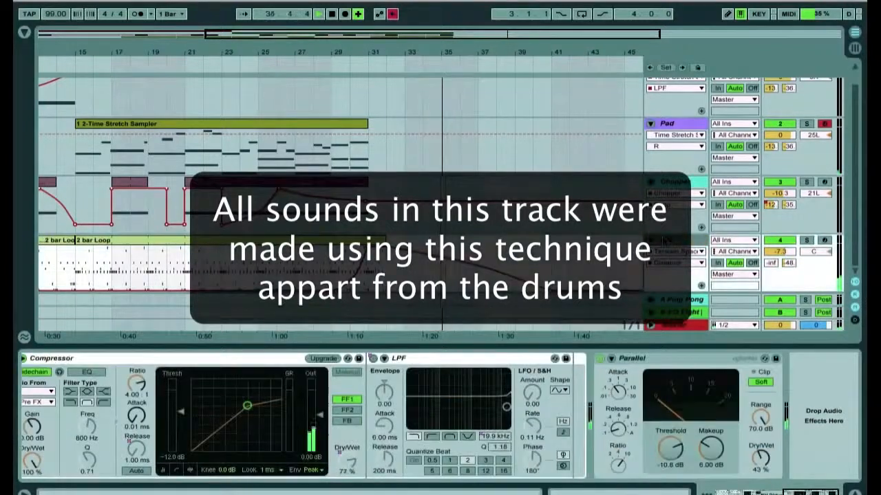
{"action": "scroll", "coordinate": [491, 406], "scroll_direction": "left", "scroll_amount": 10}
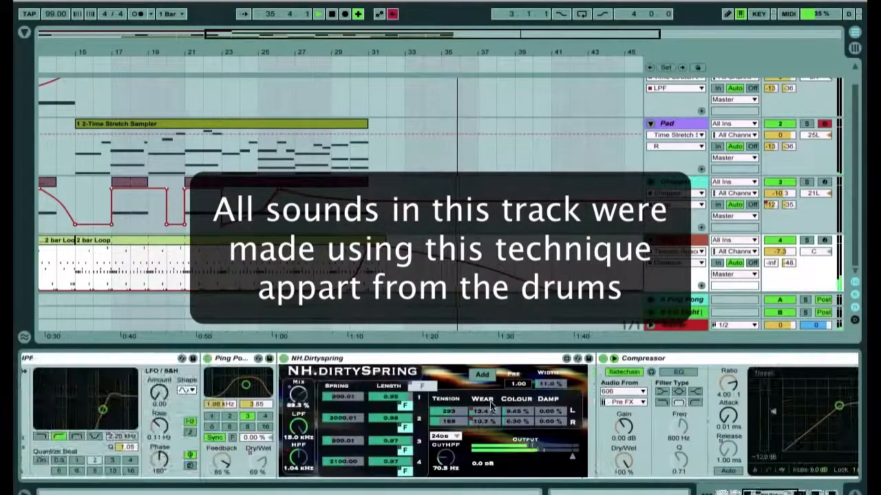
{"action": "scroll", "coordinate": [491, 406], "scroll_direction": "left", "scroll_amount": 15}
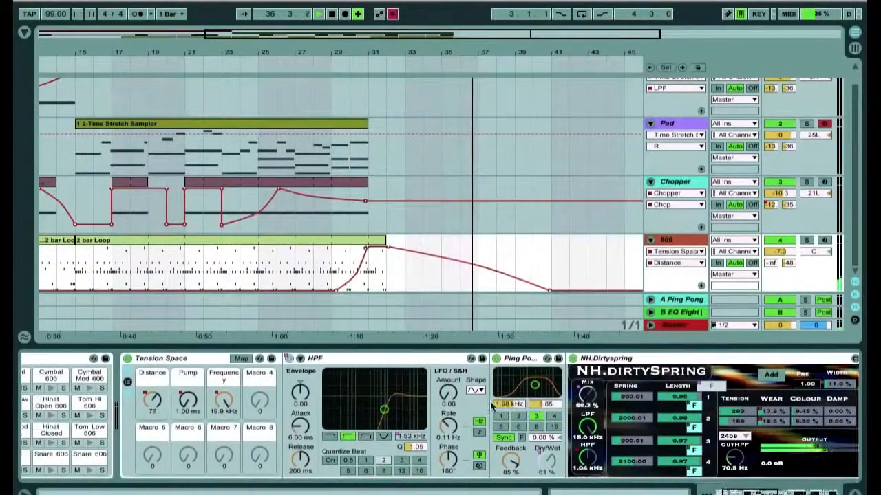
{"action": "scroll", "coordinate": [491, 406], "scroll_direction": "left", "scroll_amount": 2}
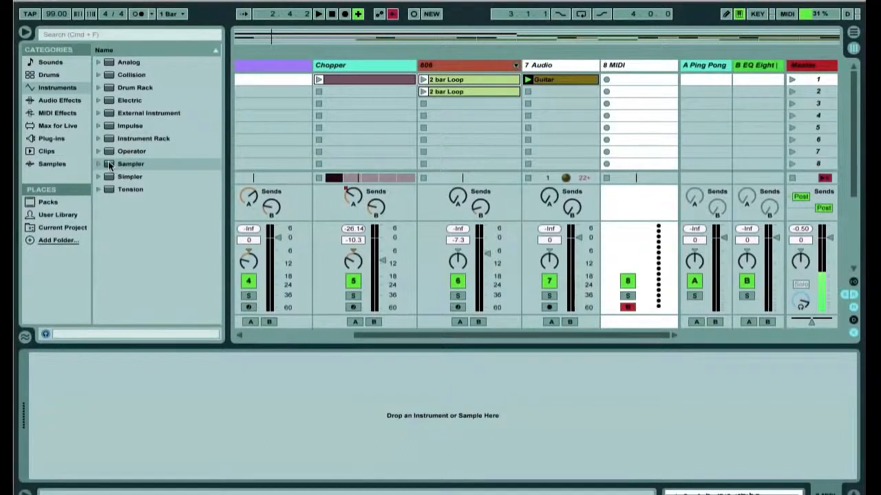
- Load a Sampler onto the 8 MIDI track and drop the Guitar clip into it as its sample
{"action": "left_click_drag", "start_coordinate": [116, 165], "coordinate": [619, 81]}
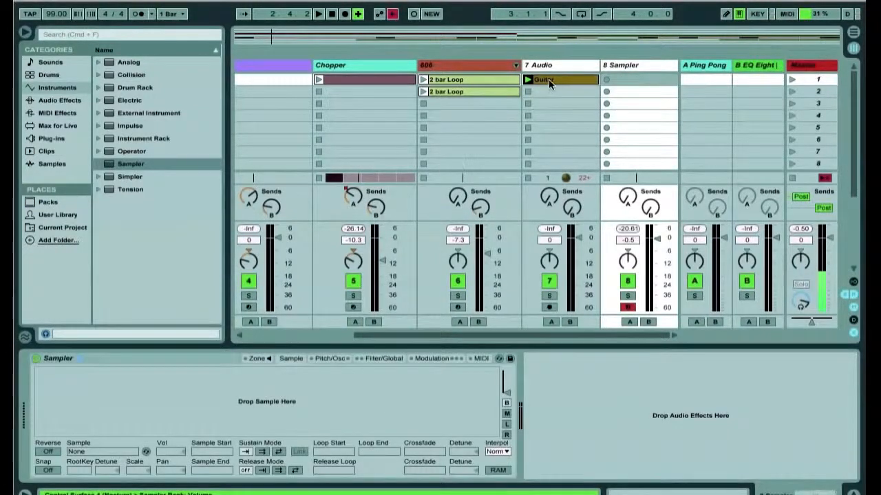
{"action": "left_click_drag", "start_coordinate": [548, 79], "coordinate": [240, 390]}
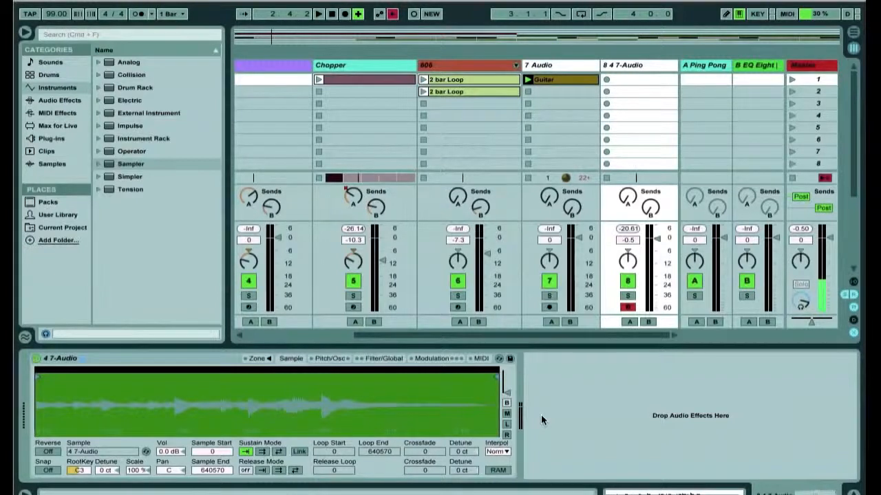
- Turn on the sustain loop and set a short loop region near the start of the sample
{"action": "left_click", "coordinate": [262, 452]}
{"action": "mouse_move", "coordinate": [499, 370]}
{"action": "left_mouse_down"}
{"action": "mouse_move", "coordinate": [49, 389]}
{"action": "mouse_move", "coordinate": [45, 370]}
{"action": "mouse_move", "coordinate": [37, 397]}
{"action": "left_mouse_up"}
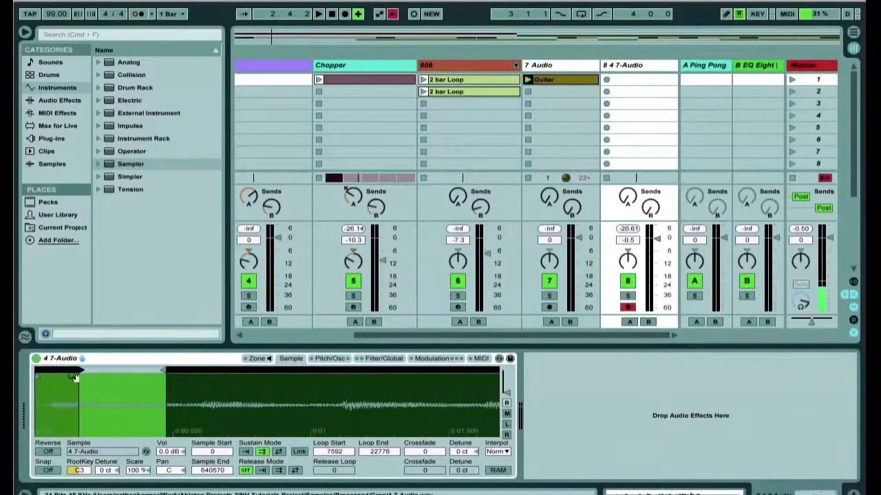
{"action": "mouse_move", "coordinate": [81, 372]}
{"action": "left_mouse_down"}
{"action": "mouse_move", "coordinate": [123, 373]}
{"action": "mouse_move", "coordinate": [91, 372]}
{"action": "left_mouse_up"}
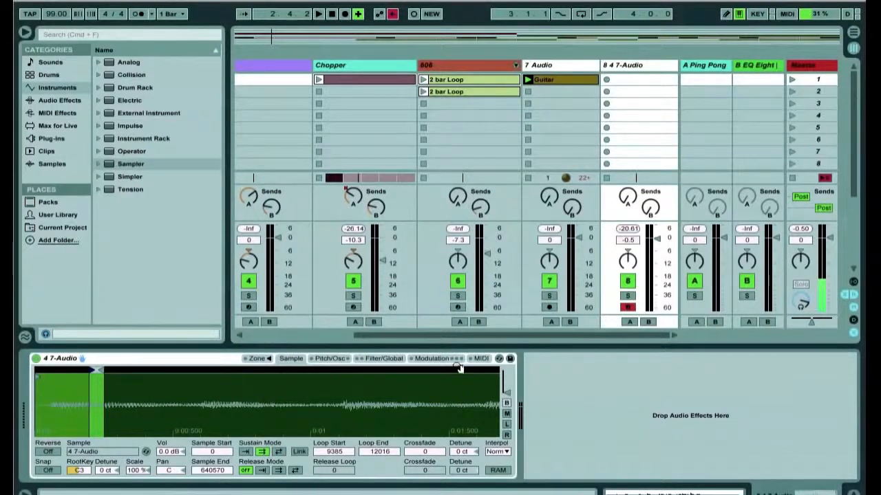
- In the Modulation section, enable LFO 2 with a sawtooth shape at a rate of 0.01 Hz
{"action": "left_click", "coordinate": [432, 359]}
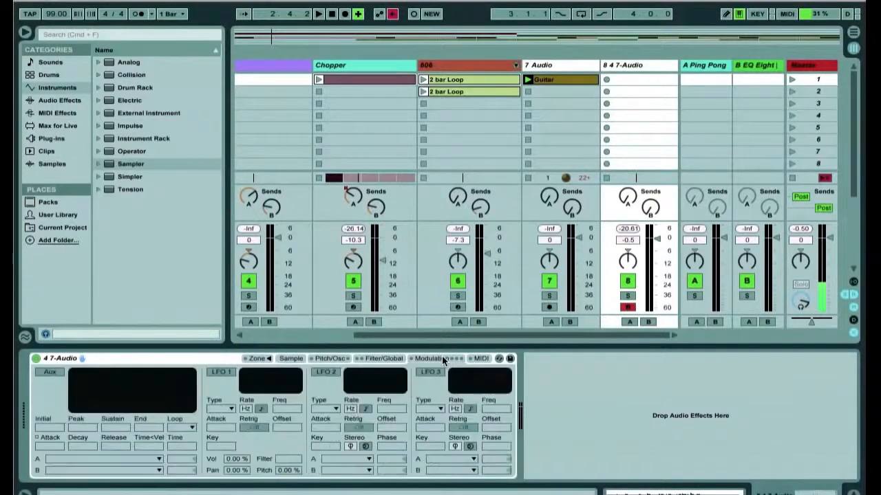
{"action": "left_click", "coordinate": [326, 372]}
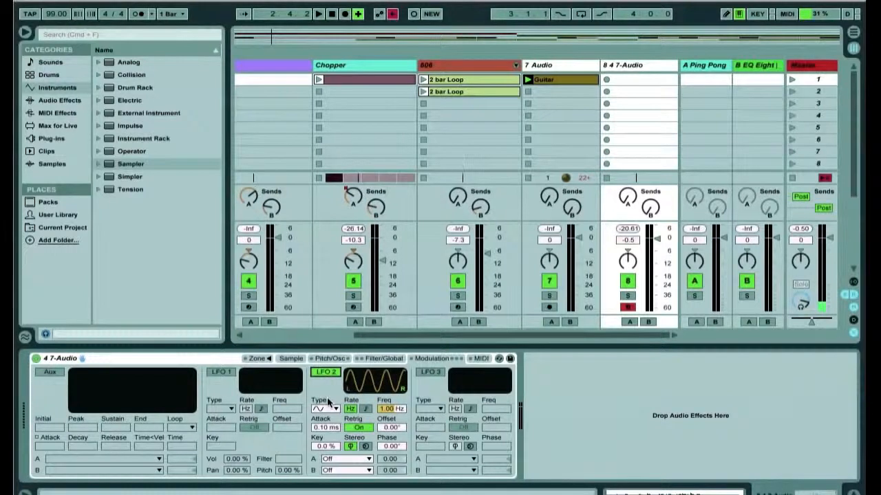
{"action": "left_click", "coordinate": [329, 409]}
{"action": "left_click", "coordinate": [318, 459]}
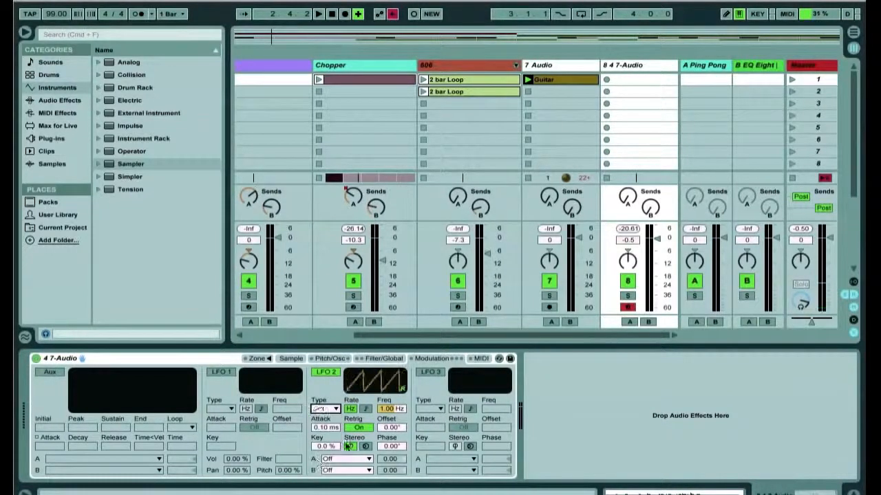
{"action": "left_click_drag", "start_coordinate": [389, 411], "coordinate": [389, 481]}
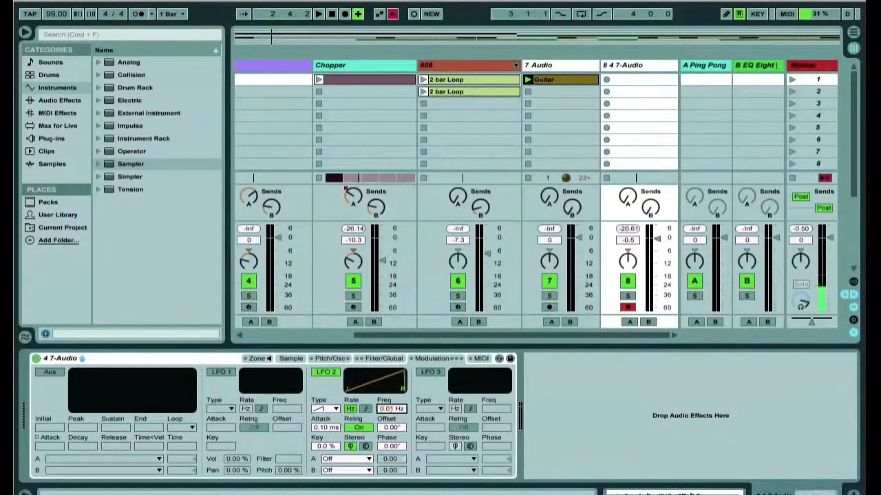
- Route LFO 2's A destination to Loop Start and raise its amount to 100
{"action": "left_click", "coordinate": [349, 460]}
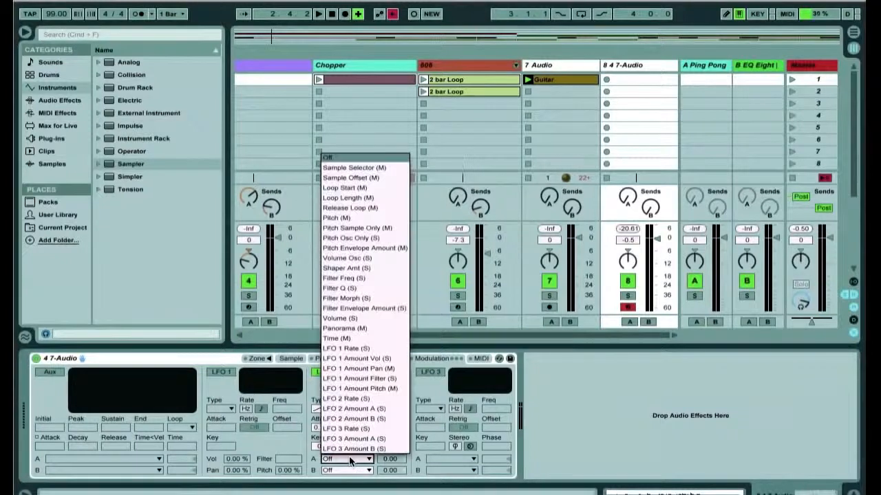
{"action": "left_click", "coordinate": [385, 184]}
{"action": "left_click_drag", "start_coordinate": [387, 461], "coordinate": [386, 392]}
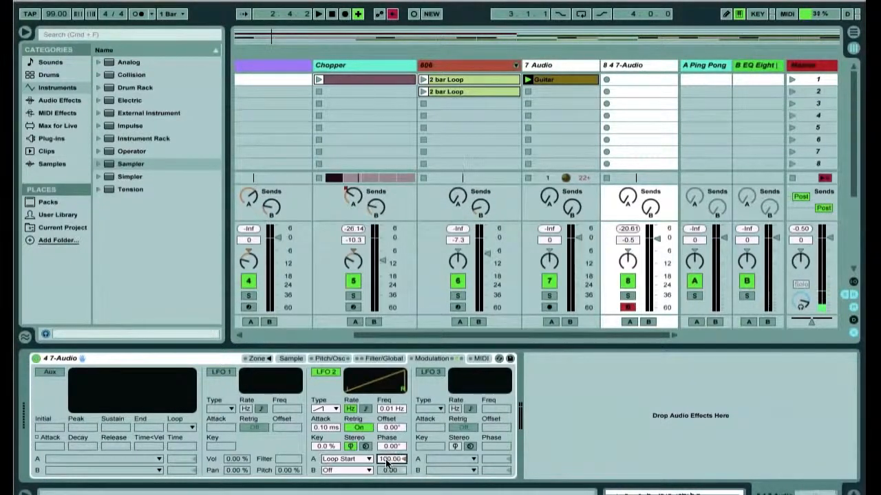
- In the sample display, lengthen the sustain loop so it ends at 15892 and set its crossfade to 6507
{"action": "left_click", "coordinate": [293, 359]}
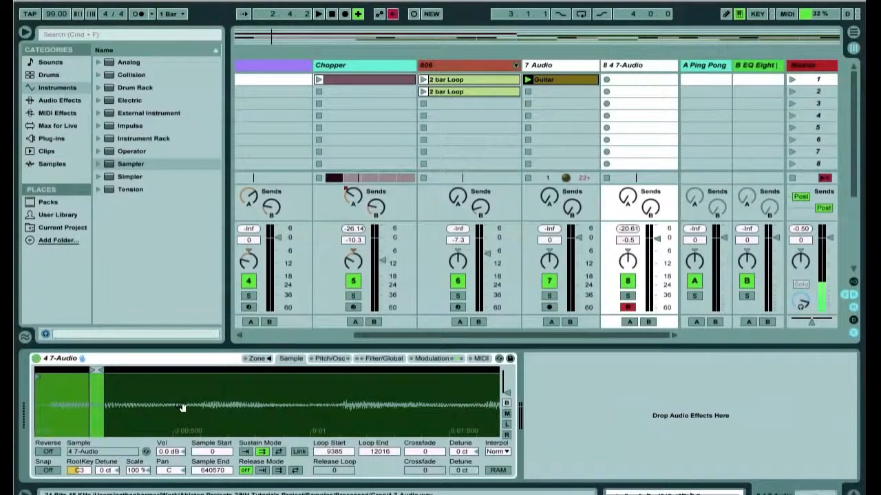
{"action": "mouse_move", "coordinate": [101, 406]}
{"action": "left_mouse_down"}
{"action": "mouse_move", "coordinate": [100, 419]}
{"action": "mouse_move", "coordinate": [399, 430]}
{"action": "mouse_move", "coordinate": [408, 440]}
{"action": "mouse_move", "coordinate": [408, 385]}
{"action": "left_mouse_up"}
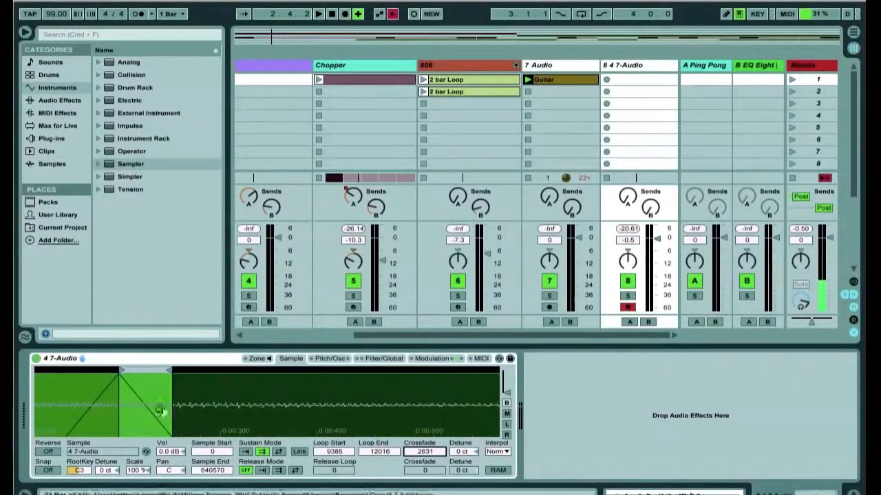
{"action": "left_click_drag", "start_coordinate": [99, 407], "coordinate": [102, 385]}
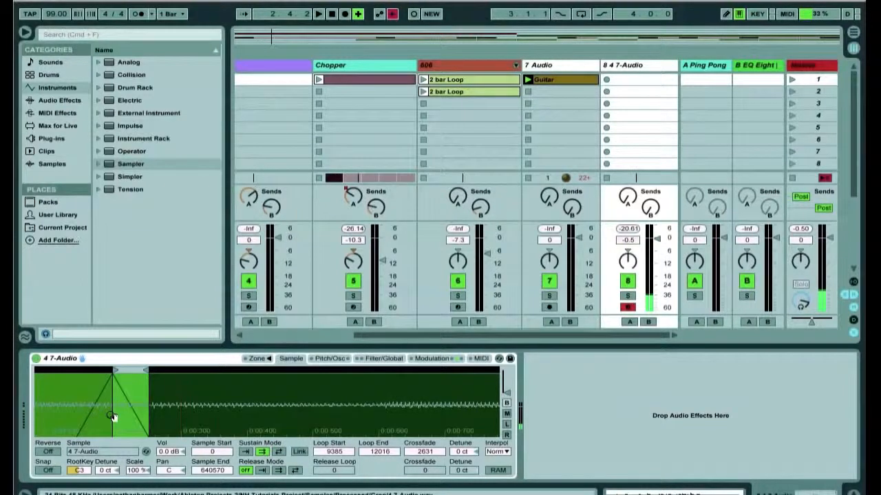
{"action": "mouse_move", "coordinate": [112, 416]}
{"action": "left_mouse_down"}
{"action": "mouse_move", "coordinate": [112, 393]}
{"action": "mouse_move", "coordinate": [106, 426]}
{"action": "left_mouse_up"}
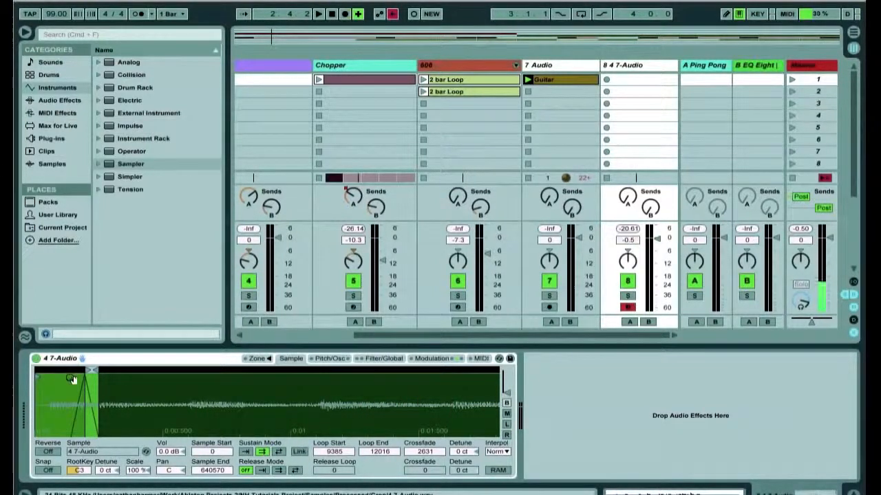
{"action": "left_click_drag", "start_coordinate": [178, 408], "coordinate": [179, 438]}
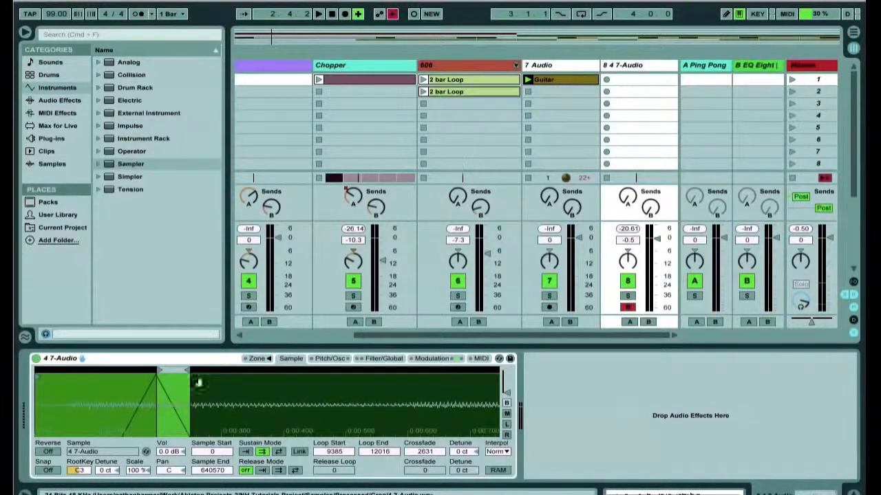
{"action": "left_click_drag", "start_coordinate": [189, 370], "coordinate": [157, 377]}
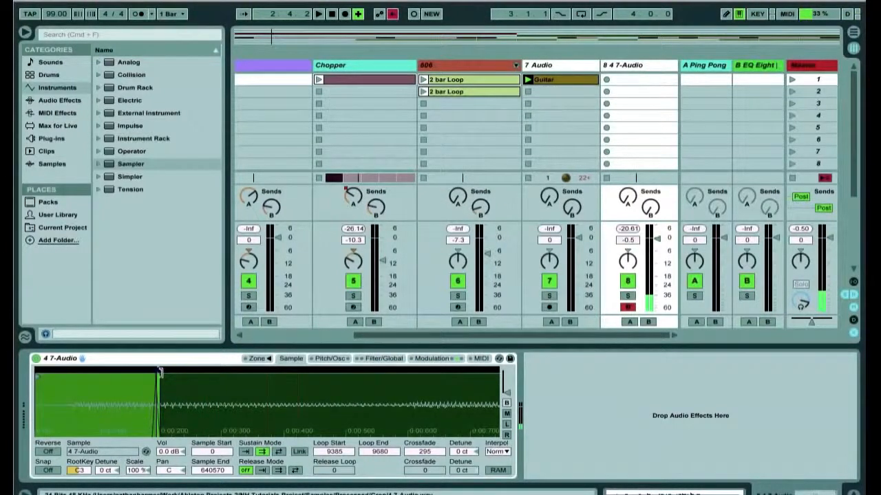
{"action": "left_click_drag", "start_coordinate": [160, 372], "coordinate": [237, 372]}
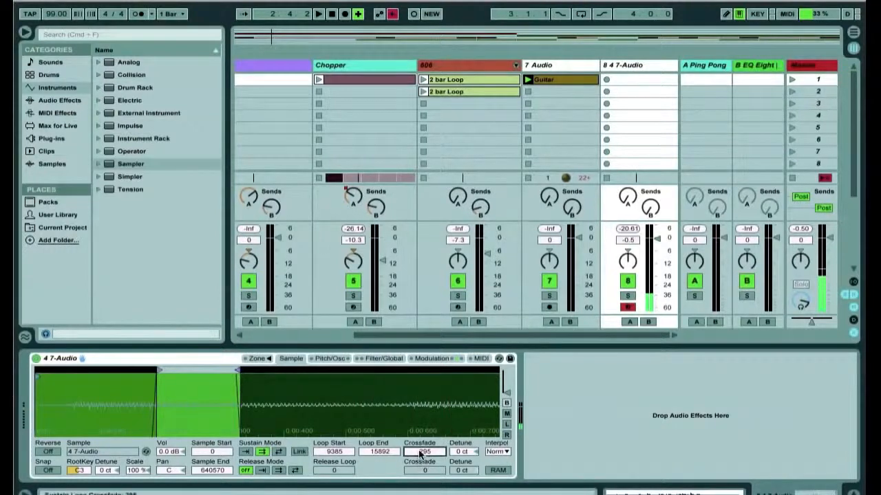
{"action": "left_click_drag", "start_coordinate": [421, 454], "coordinate": [421, 413]}
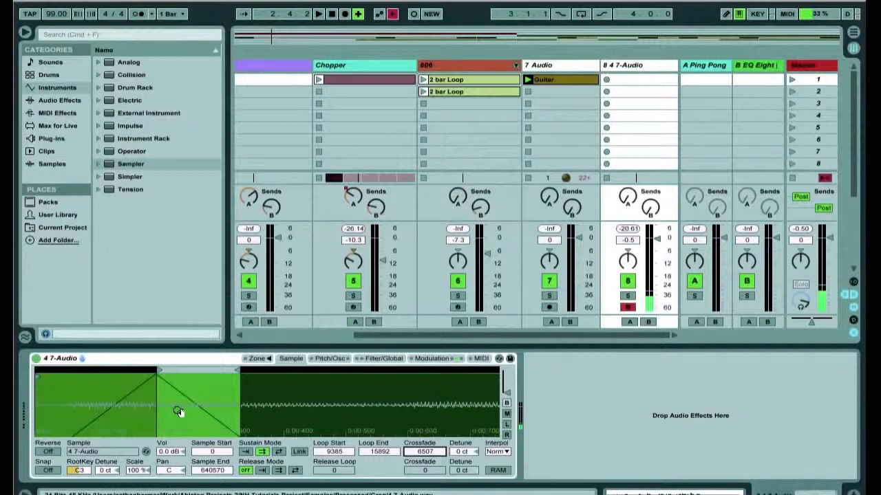
- Enable LFO 3, change its waveform, and route its A destination to LFO 2 Amount A at 3.48
{"action": "left_click", "coordinate": [431, 359]}
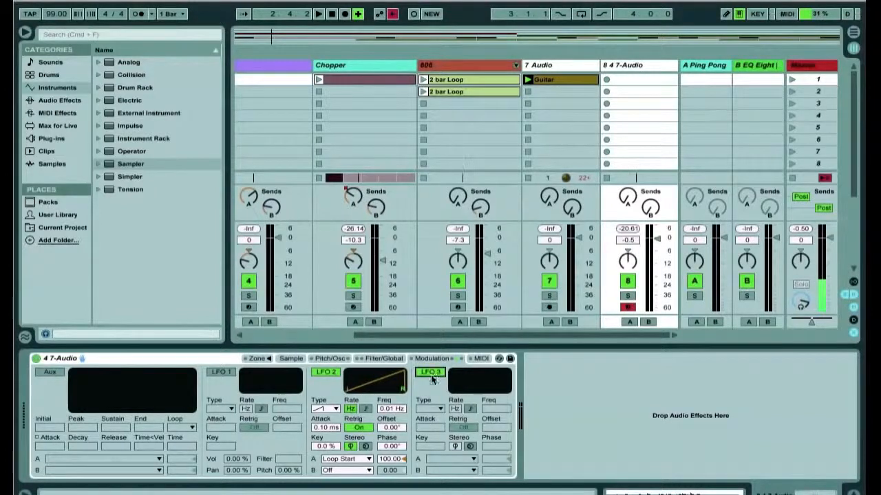
{"action": "left_click", "coordinate": [430, 372]}
{"action": "left_click", "coordinate": [430, 408]}
{"action": "left_click", "coordinate": [422, 464]}
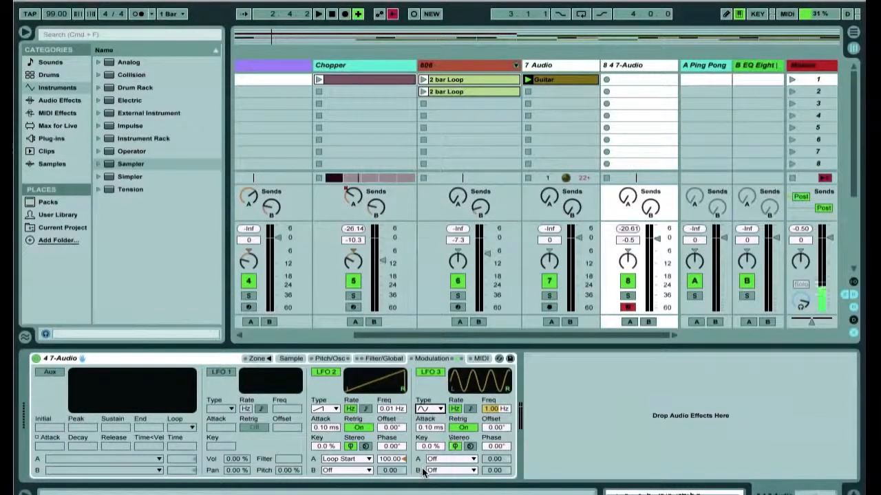
{"action": "left_click", "coordinate": [444, 459]}
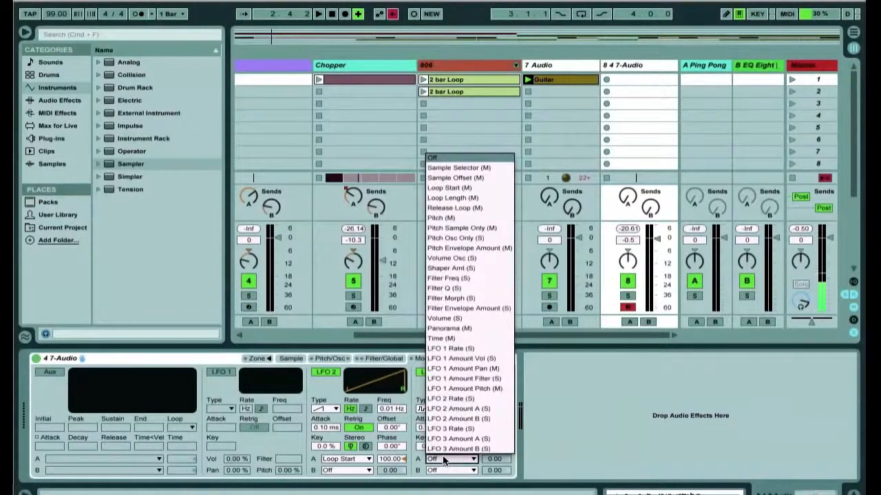
{"action": "left_click", "coordinate": [459, 409]}
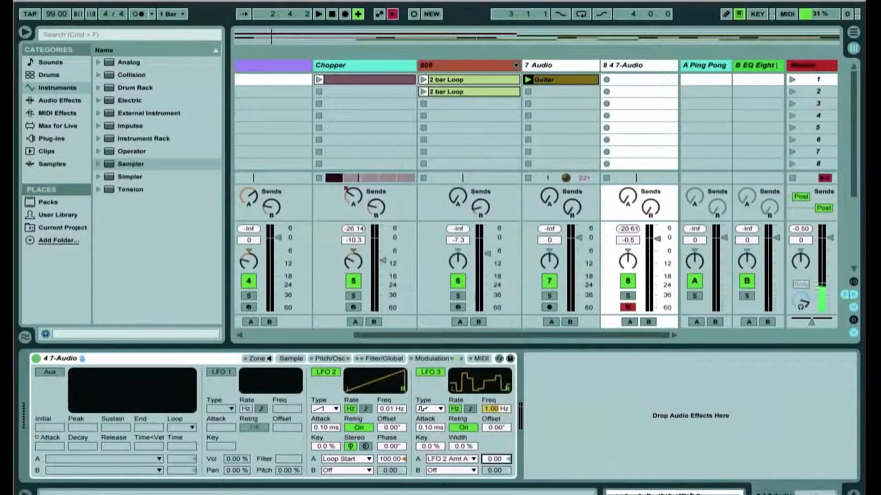
- Enable LFO 1 with a stepped waveform and set its pan modulation amount to 30.5%
{"action": "left_click", "coordinate": [292, 359]}
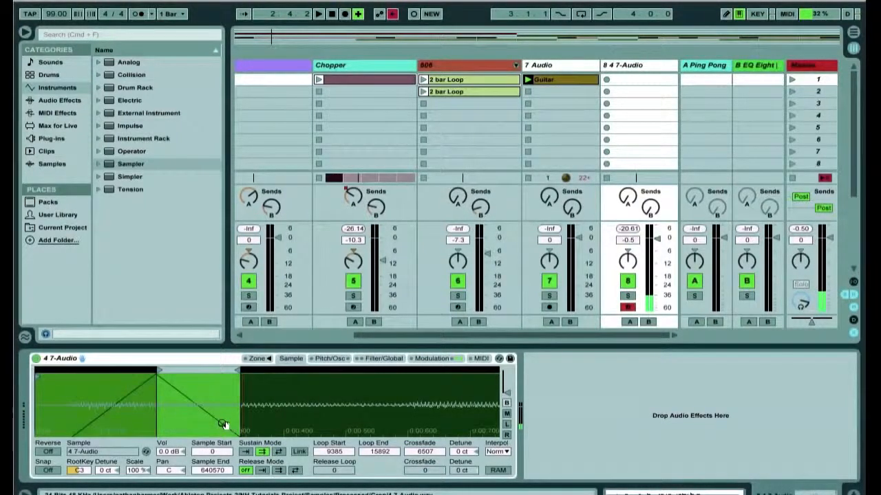
{"action": "left_click_drag", "start_coordinate": [223, 420], "coordinate": [80, 420]}
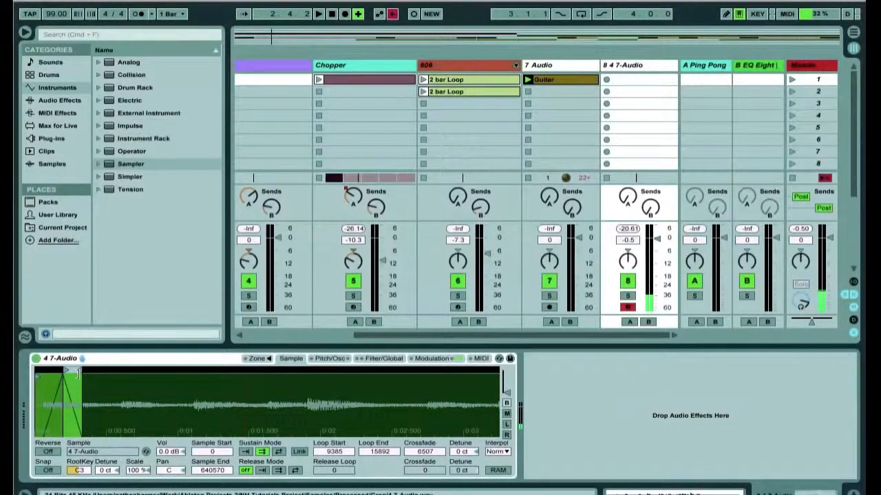
{"action": "left_click", "coordinate": [431, 358]}
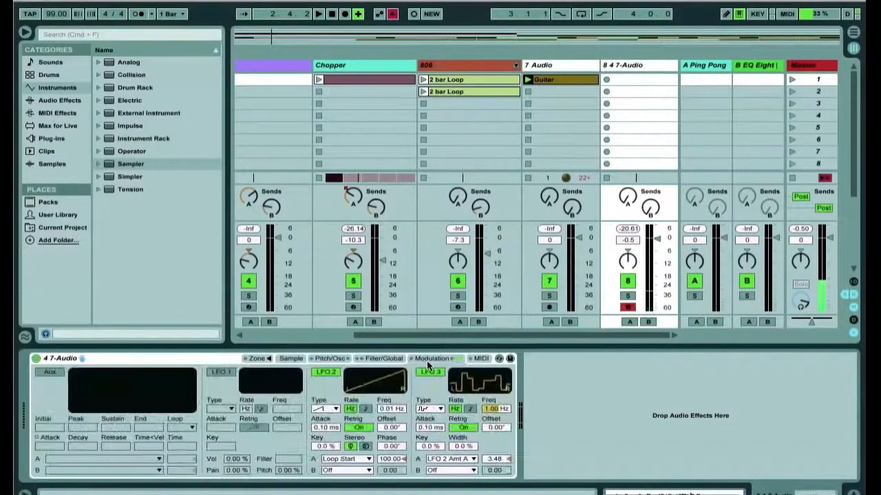
{"action": "left_click", "coordinate": [220, 371]}
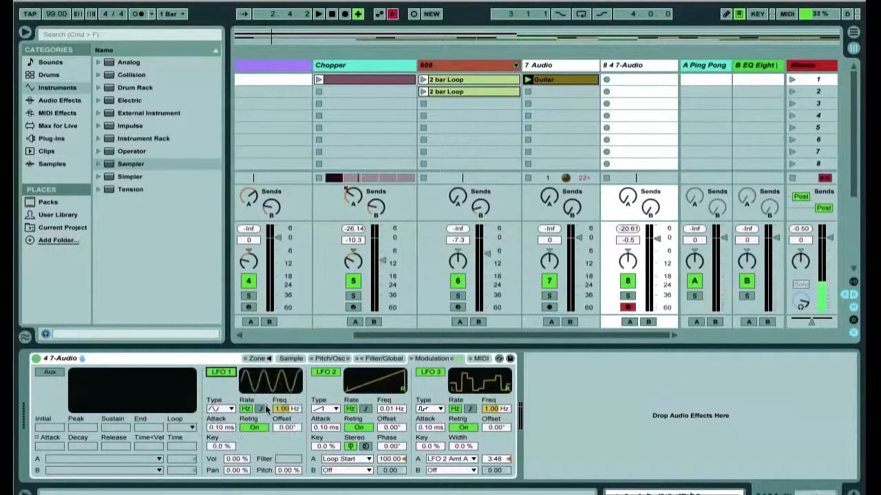
{"action": "left_click", "coordinate": [221, 409]}
{"action": "left_click", "coordinate": [219, 471]}
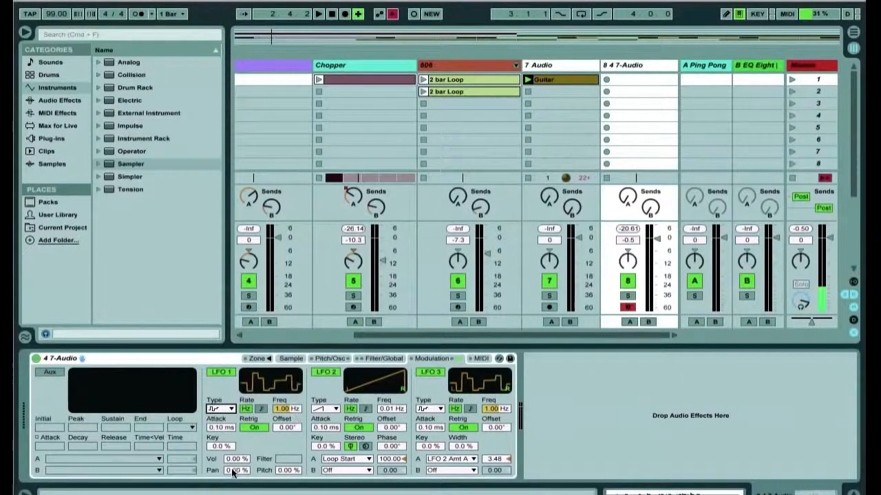
{"action": "left_click_drag", "start_coordinate": [230, 475], "coordinate": [230, 458]}
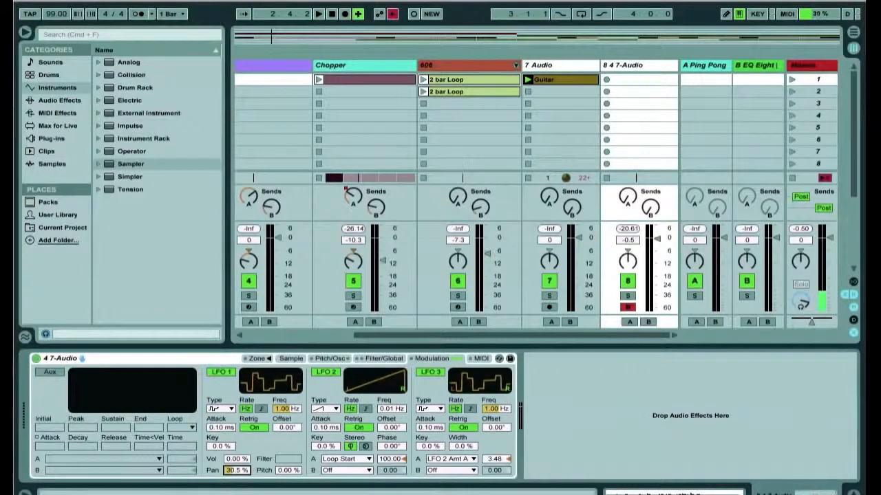
{"action": "left_click", "coordinate": [290, 358]}
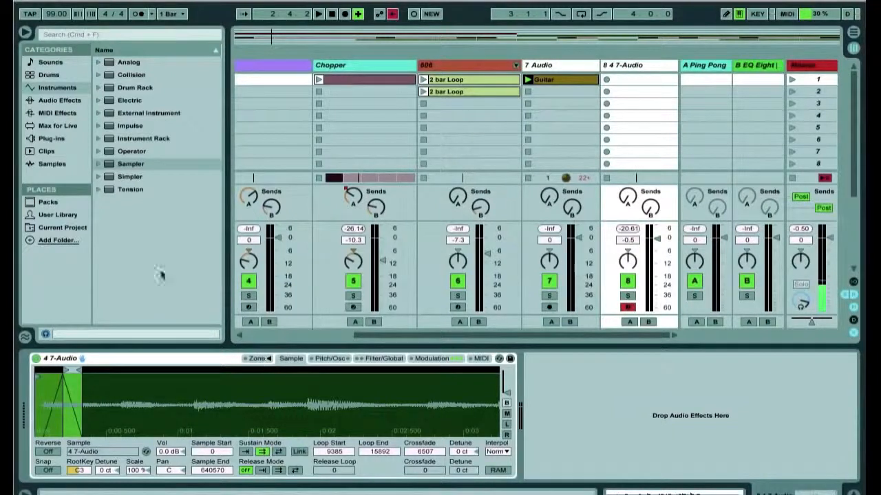
- Add a Chorus audio effect to the track after the Sampler
{"action": "left_click", "coordinate": [67, 102]}
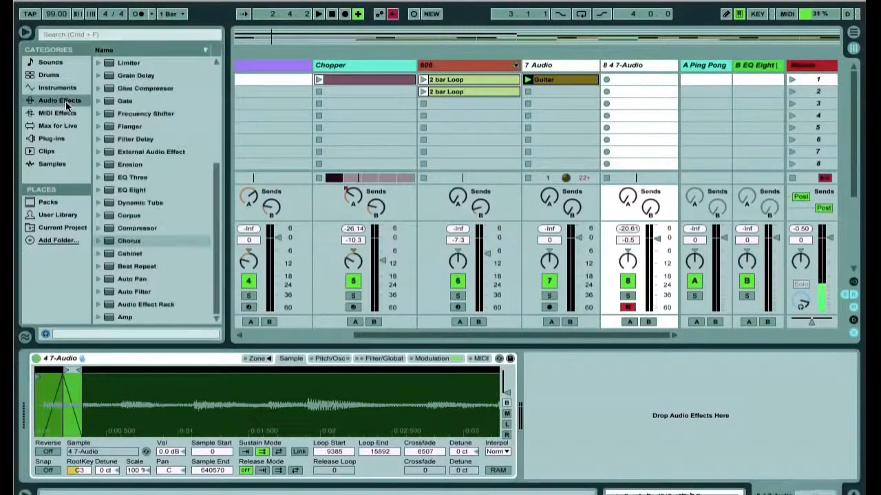
{"action": "left_click", "coordinate": [110, 243]}
{"action": "left_click_drag", "start_coordinate": [586, 397], "coordinate": [575, 408]}
{"action": "left_click_drag", "start_coordinate": [611, 436], "coordinate": [609, 431]}
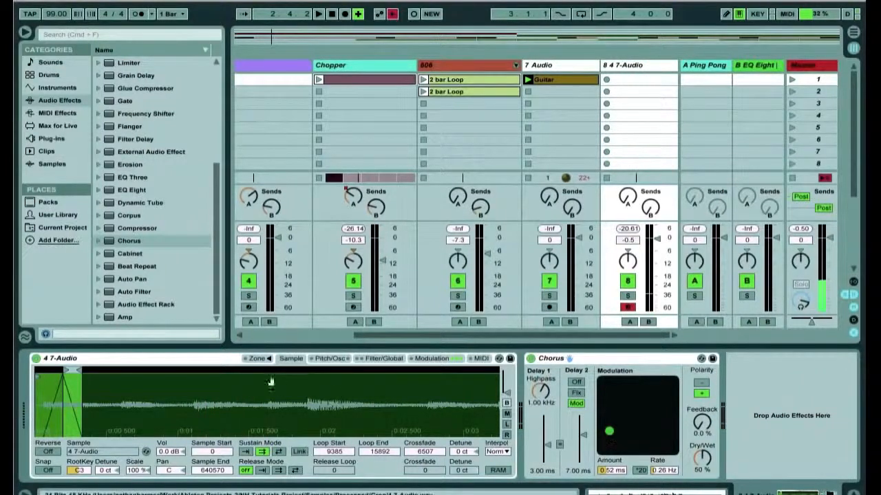
- Group the Sampler and Chorus together into an Instrument Rack
{"action": "left_click", "coordinate": [216, 359]}
{"action": "left_click", "coordinate": [591, 355], "text": "shift"}
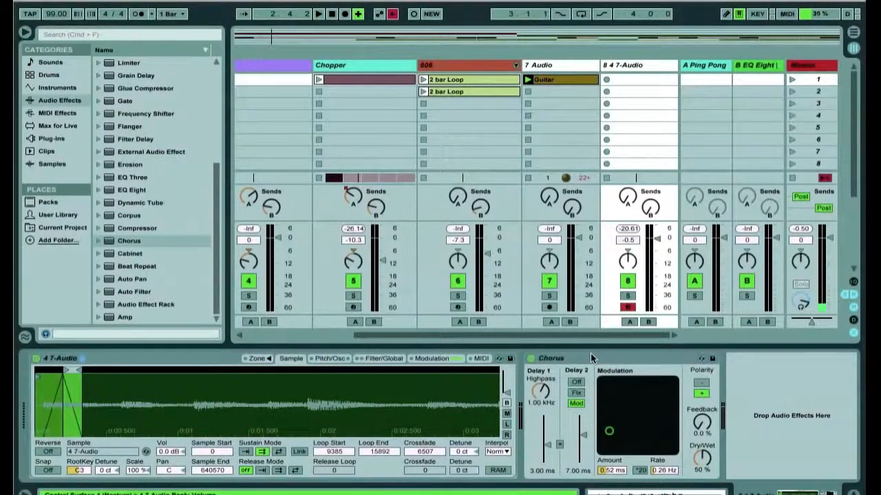
{"action": "key", "text": "super+g"}
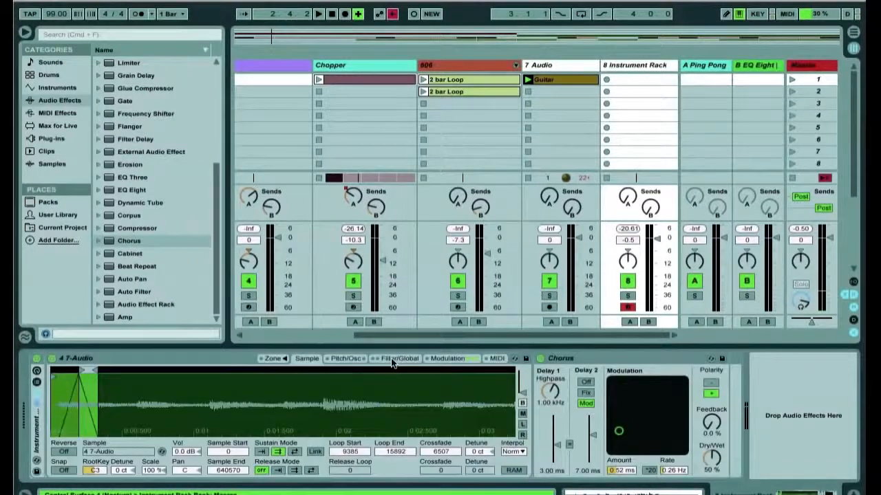
- Map LFO 2's frequency to Macro 1 of the Instrument Rack
{"action": "left_click", "coordinate": [441, 358]}
{"action": "right_click", "coordinate": [406, 411]}
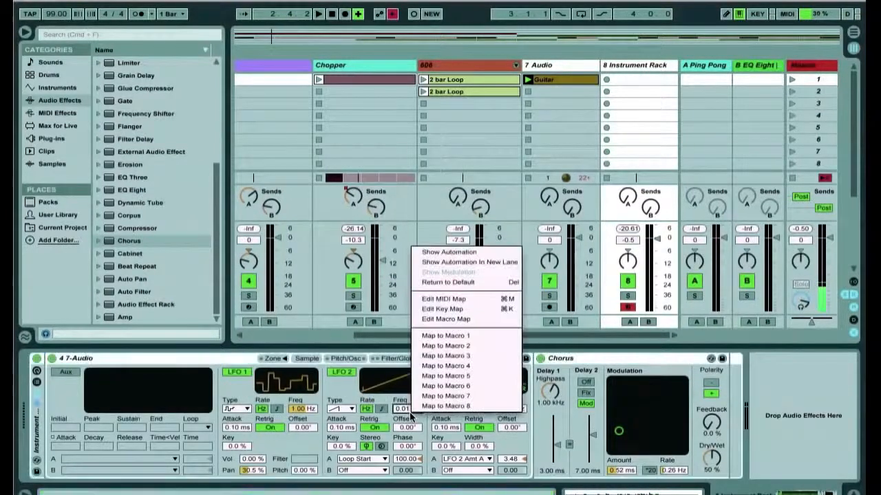
{"action": "left_click", "coordinate": [445, 336]}
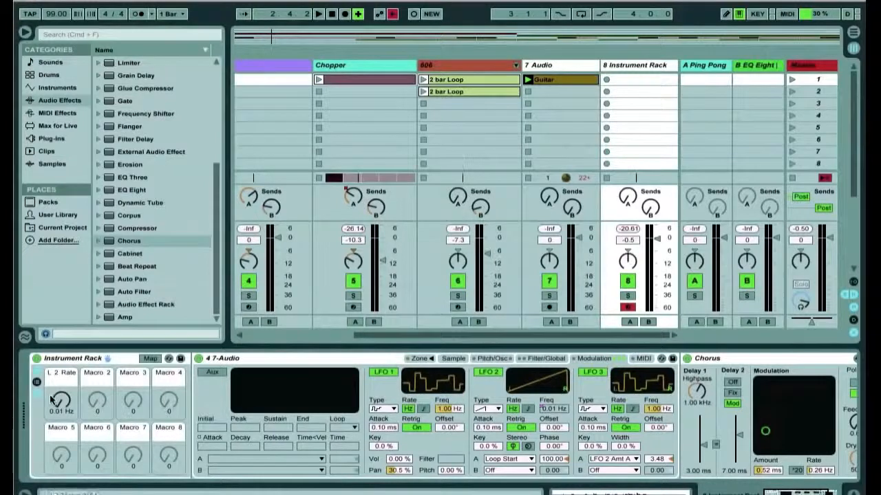
- Move the sample end in to 85409 and set Macro 1 to 0.01 Hz
{"action": "left_click", "coordinate": [452, 359]}
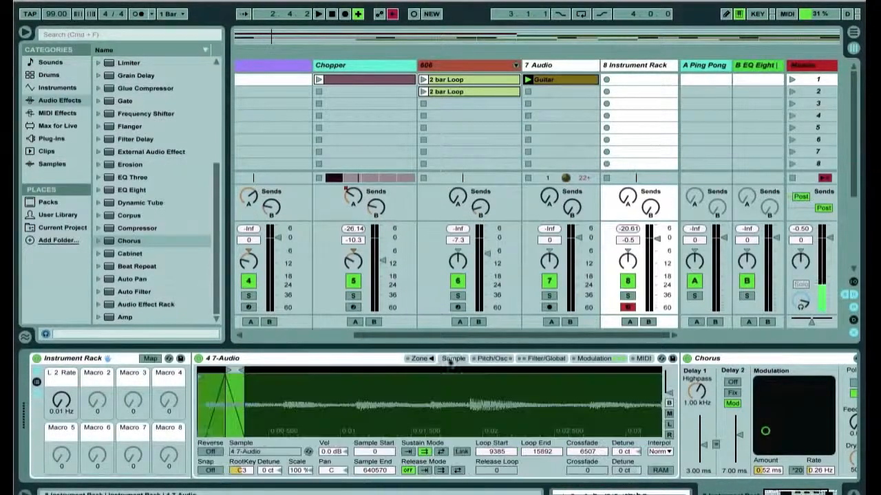
{"action": "left_click_drag", "start_coordinate": [67, 406], "coordinate": [67, 407]}
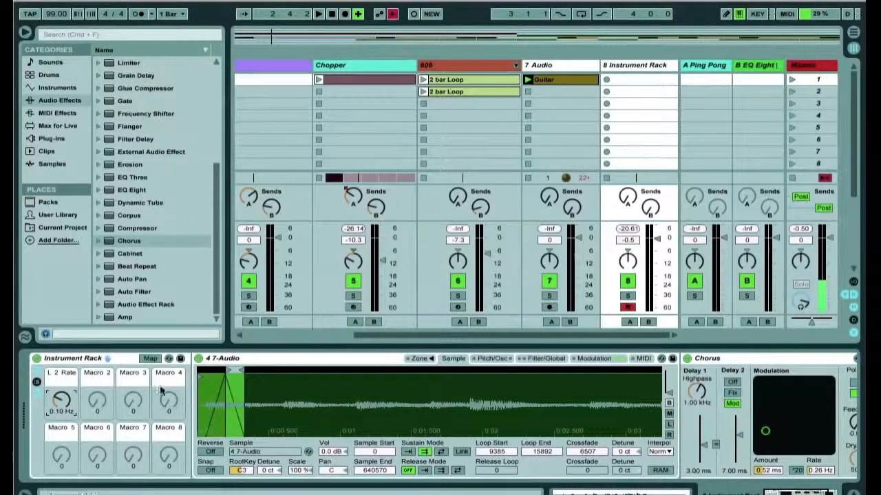
{"action": "left_click_drag", "start_coordinate": [296, 413], "coordinate": [296, 382]}
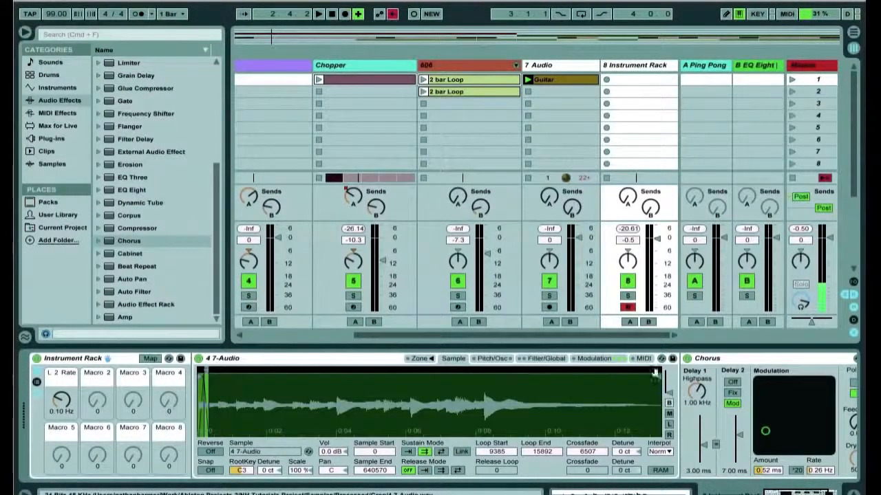
{"action": "left_click_drag", "start_coordinate": [656, 379], "coordinate": [257, 388]}
{"action": "left_click_drag", "start_coordinate": [200, 398], "coordinate": [198, 410]}
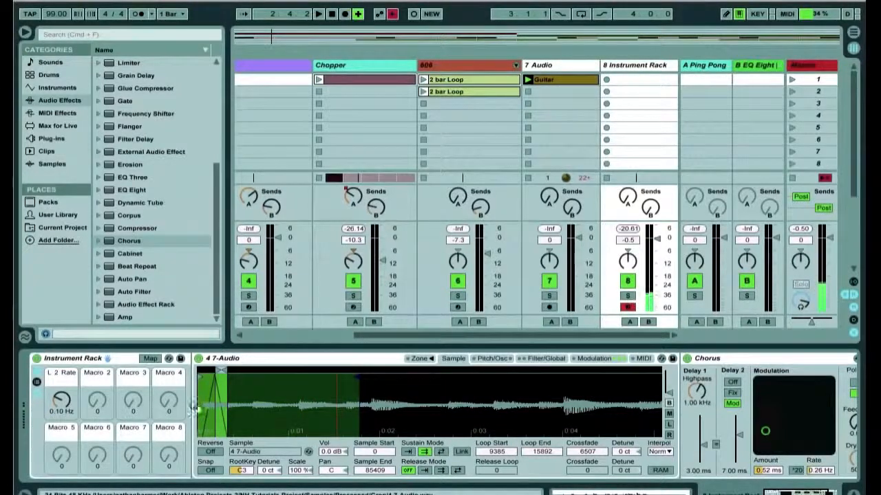
{"action": "left_click_drag", "start_coordinate": [66, 401], "coordinate": [60, 408]}
- Tighten the sample: end at 28936, loop end 11552, crossfade 2167, and sample start 2267
{"action": "left_click_drag", "start_coordinate": [252, 375], "coordinate": [215, 371]}
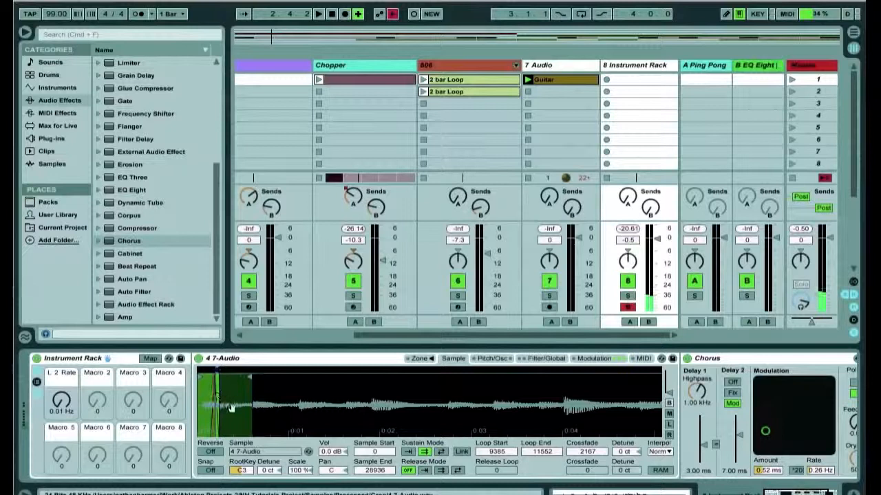
{"action": "left_click_drag", "start_coordinate": [214, 406], "coordinate": [211, 406]}
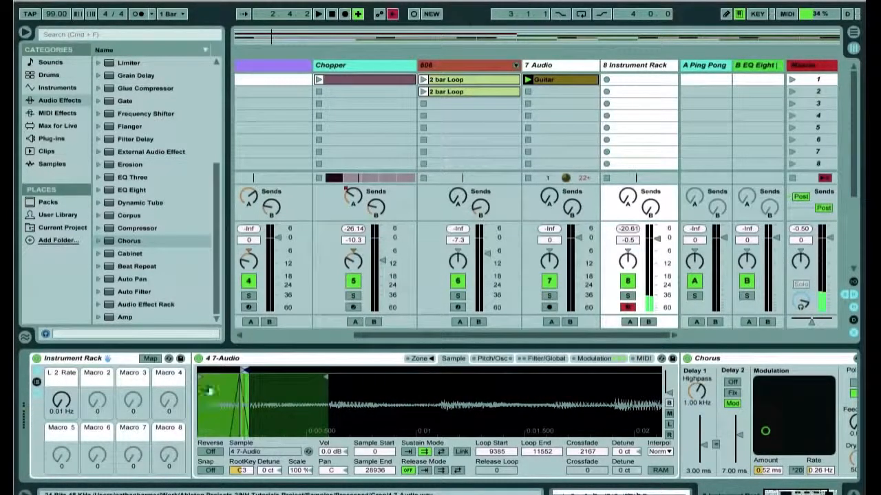
{"action": "left_click_drag", "start_coordinate": [199, 373], "coordinate": [214, 375]}
{"action": "key", "text": "z"}
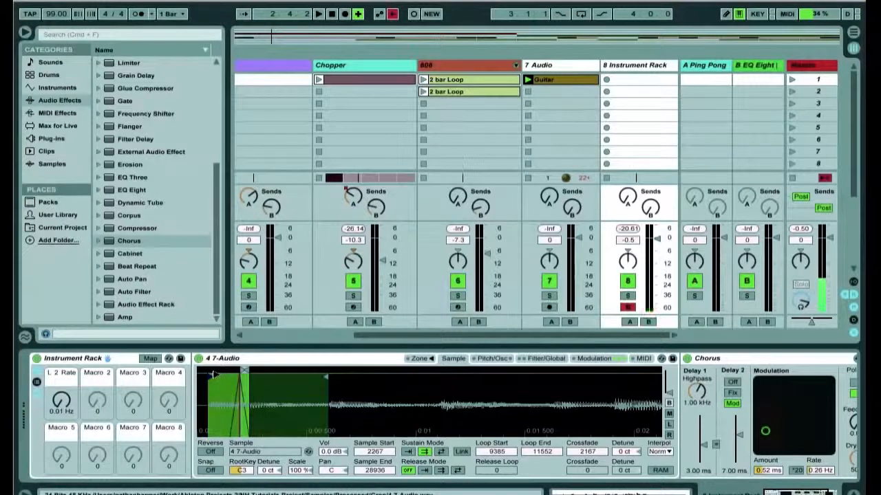
- In Filter/Global, set the volume envelope attack to 40.2 ms
{"action": "left_click", "coordinate": [551, 359]}
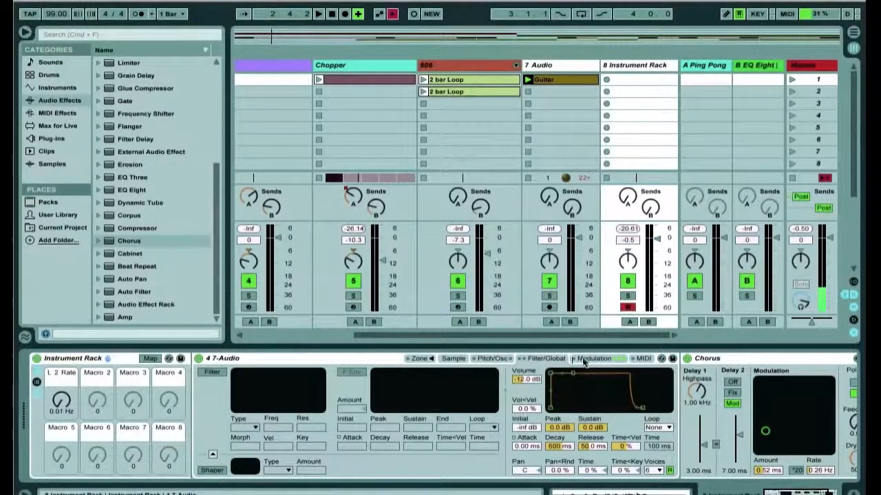
{"action": "left_click_drag", "start_coordinate": [550, 374], "coordinate": [570, 375]}
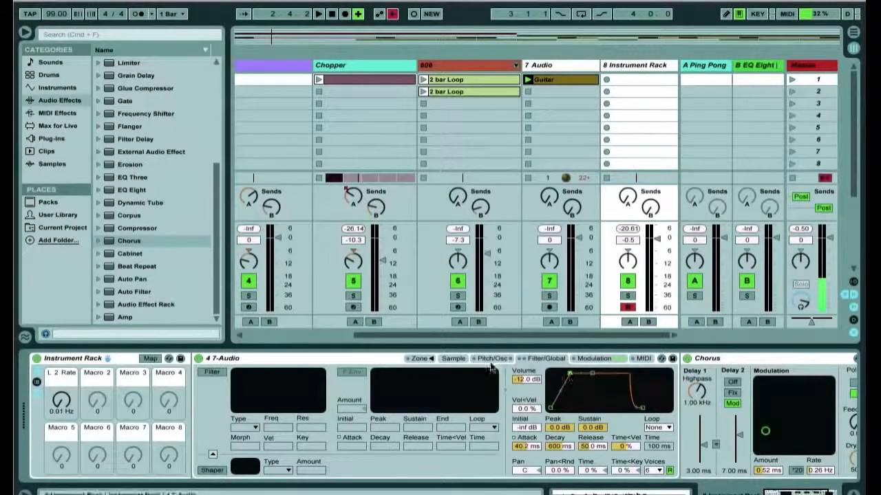